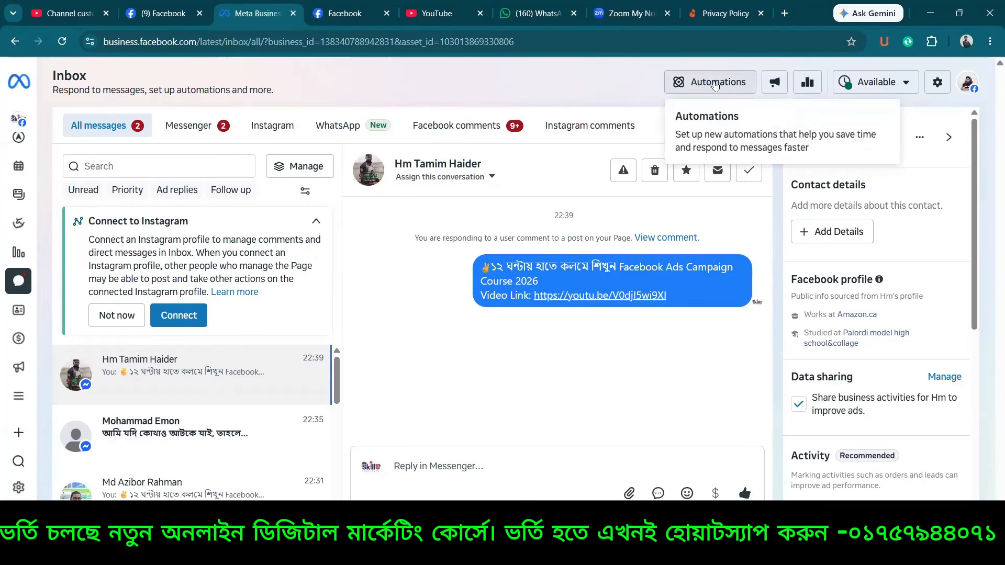
# - Dismiss the Connect to Instagram suggestion in the inbox and look through the conversation list
pyautogui.moveTo(34, 295)
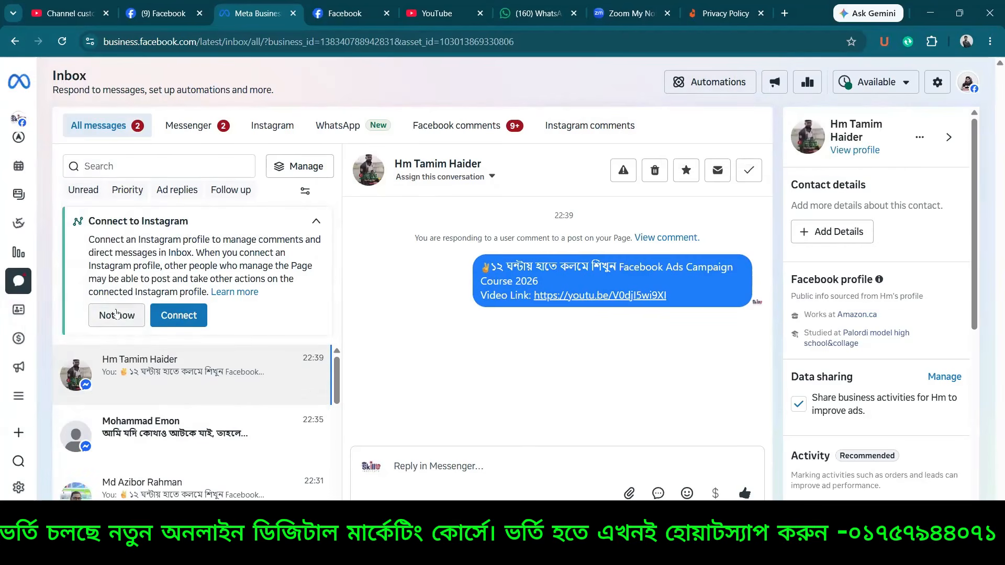
pyautogui.click(116, 314)
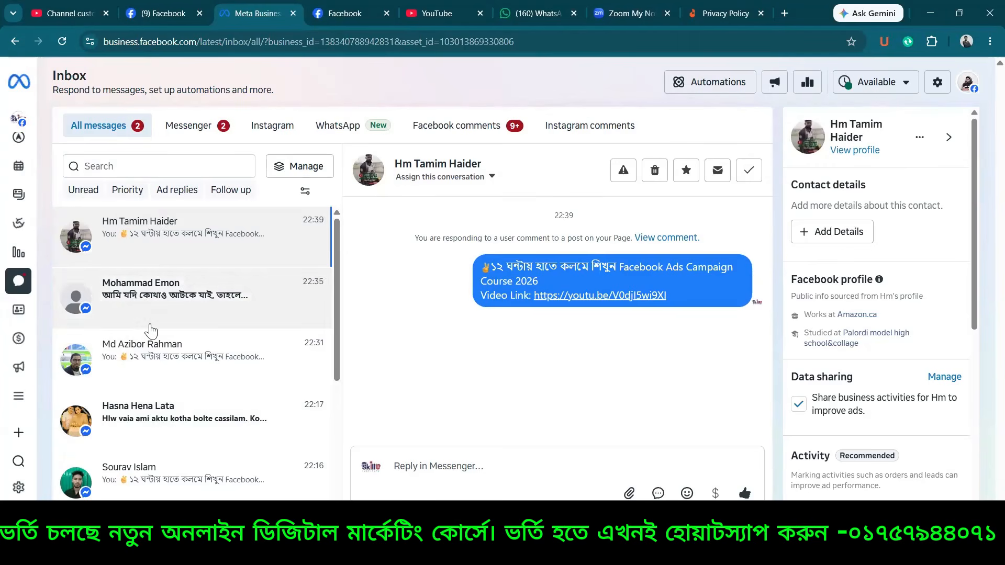
pyautogui.scroll(-5, 157, 314)
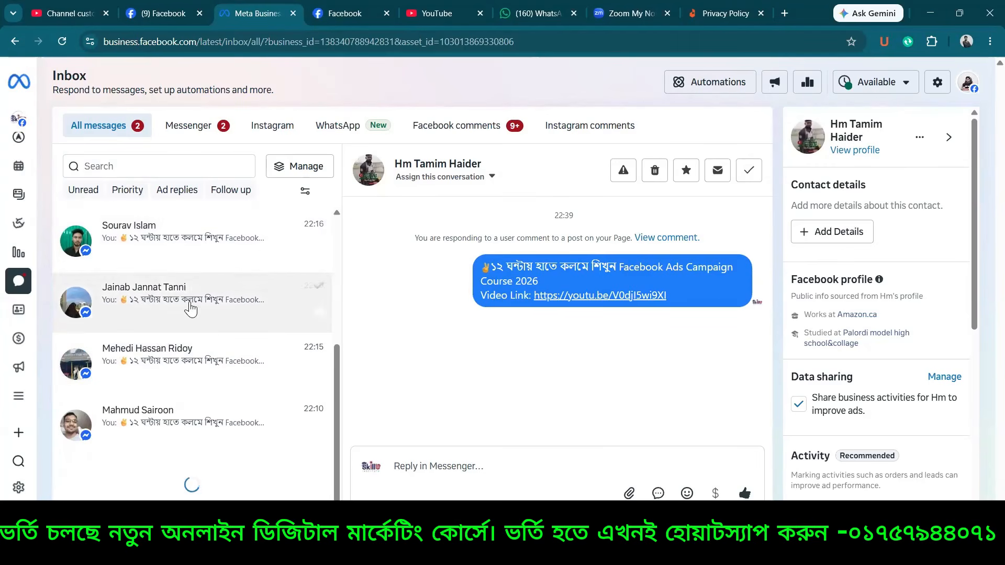
# - Turn on the Auto-reply automation and select Messenger as its channel
pyautogui.click(708, 81)
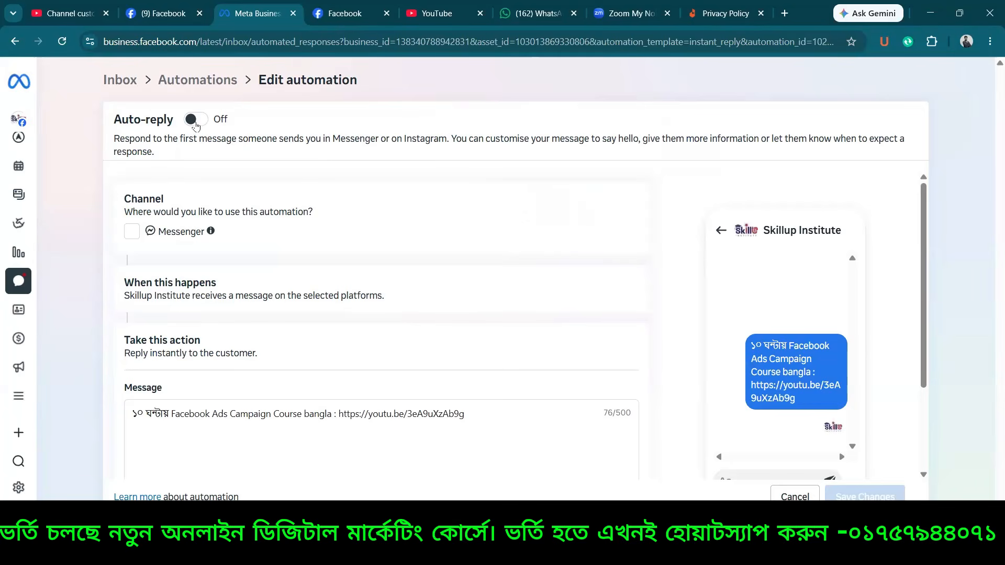
pyautogui.click(195, 121)
pyautogui.click(133, 233)
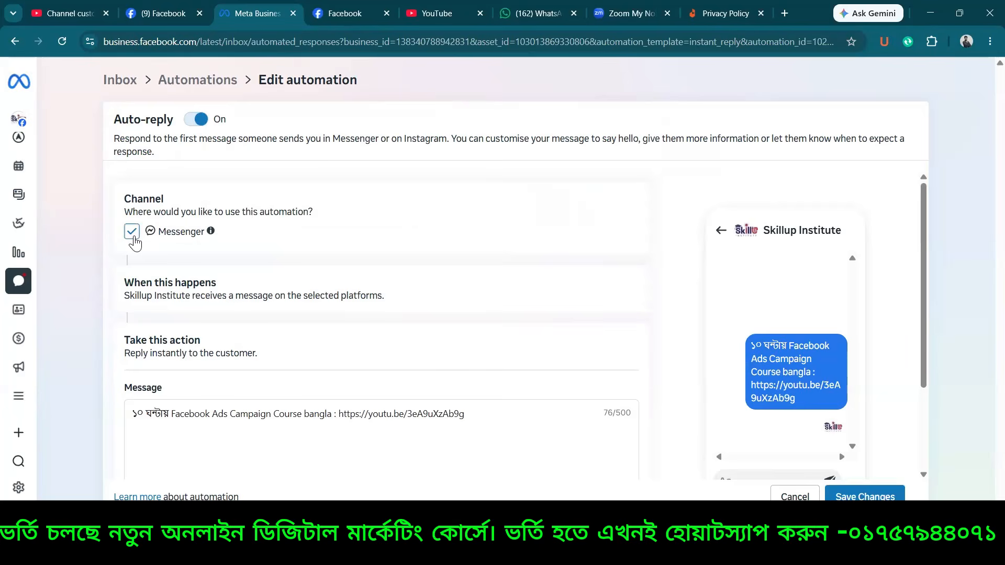
# - Replace the auto-reply message text with the greeting "Assalamu owalaikum,"
pyautogui.scroll(-3, 271, 271)
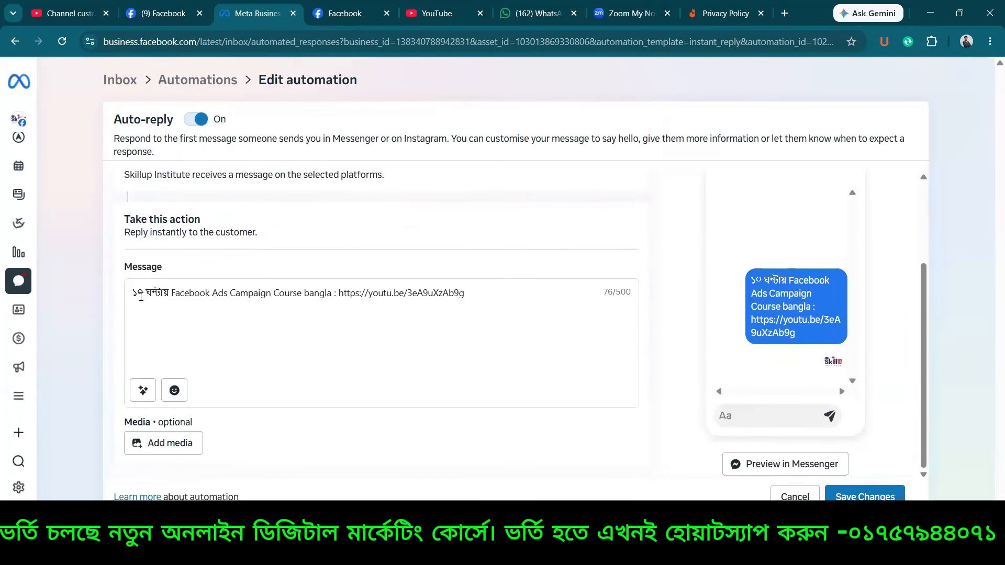
pyautogui.moveTo(133, 294); pyautogui.dragTo(485, 298)
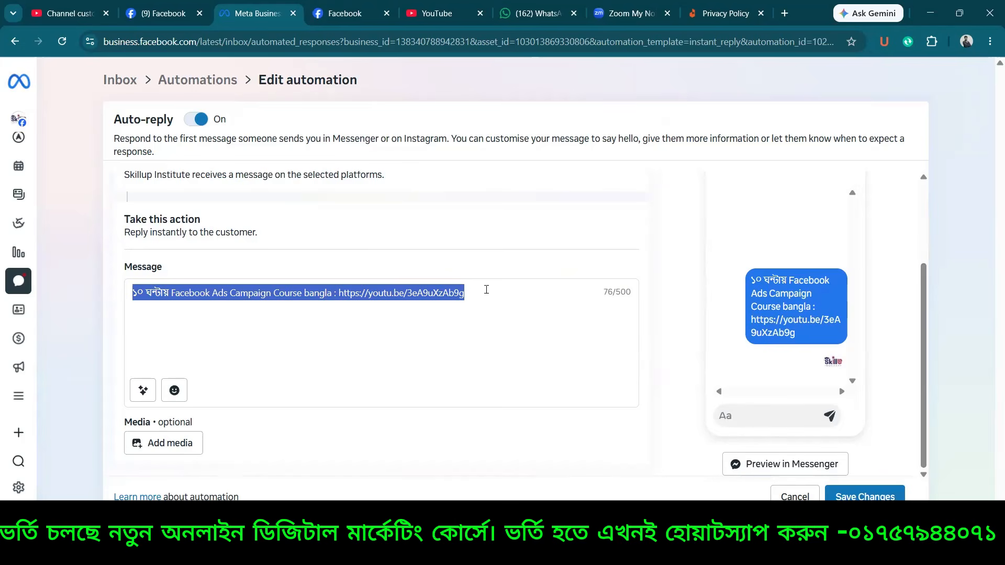
pyautogui.click(194, 289)
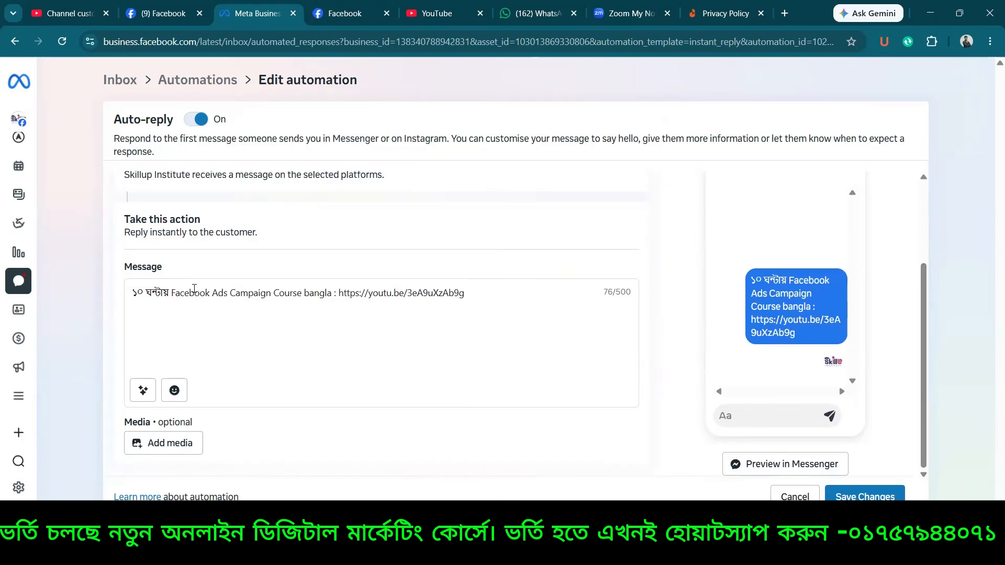
pyautogui.moveTo(469, 289); pyautogui.dragTo(130, 291)
pyautogui.press('BackSpace')
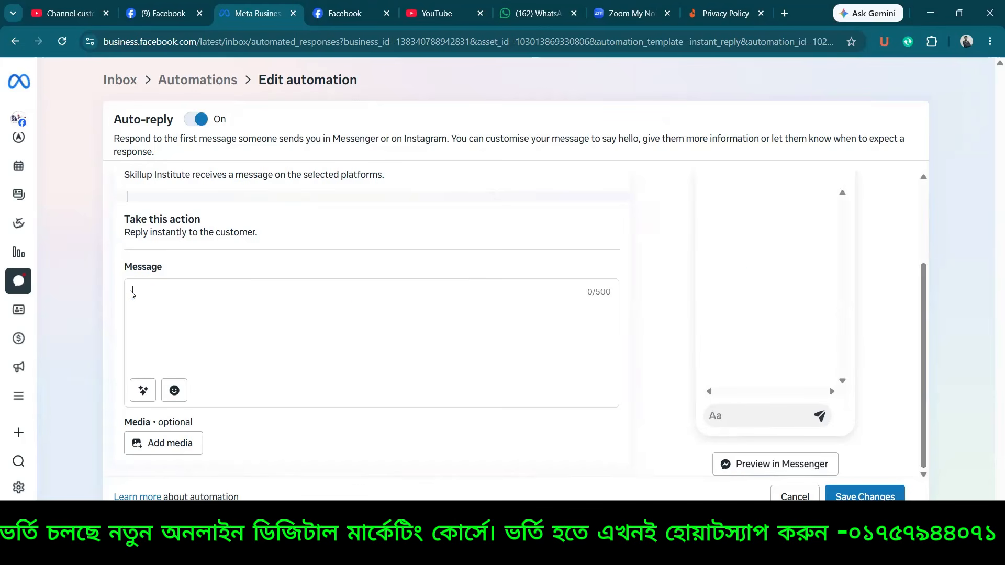
pyautogui.write('Assa')
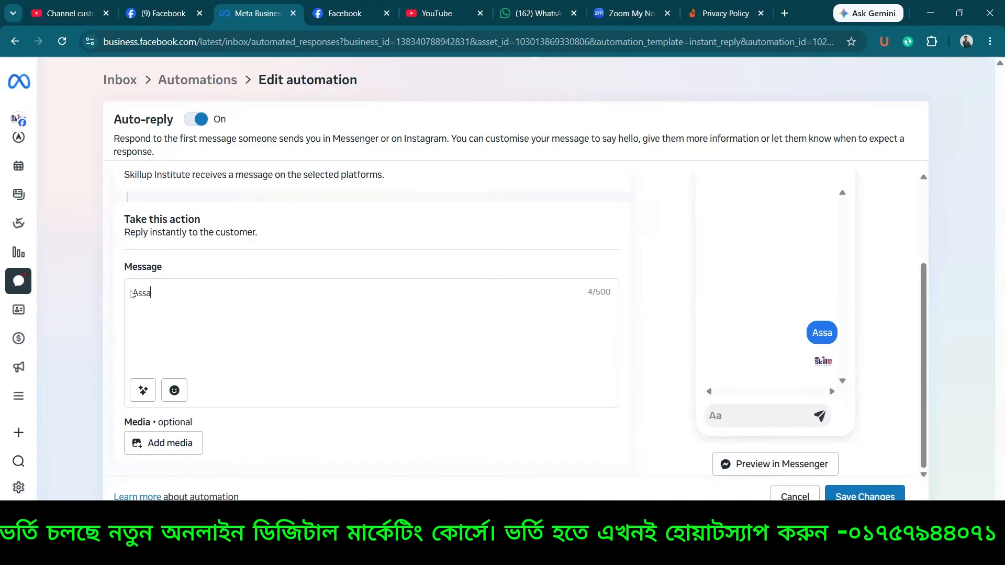
pyautogui.write('lam')
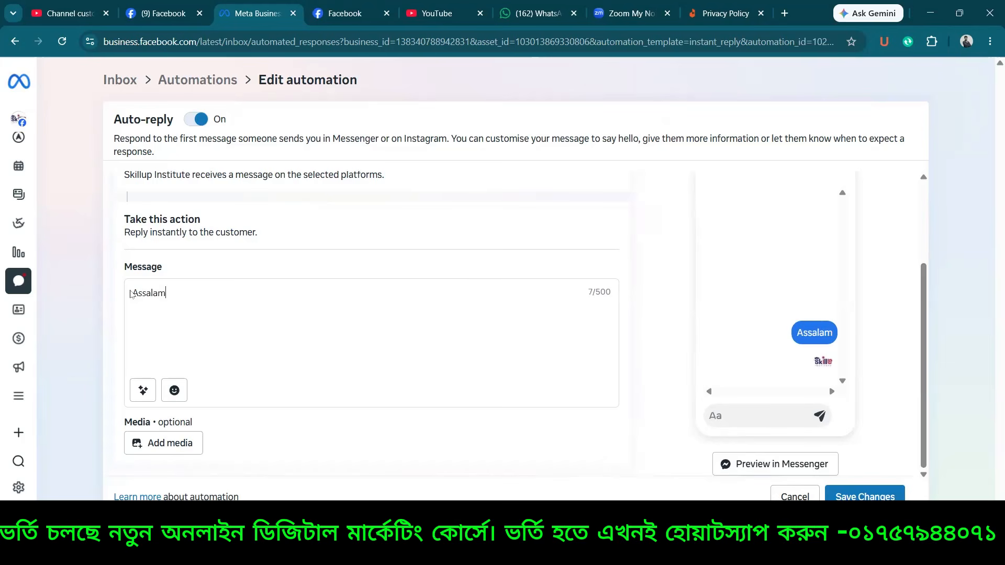
pyautogui.write('u owala')
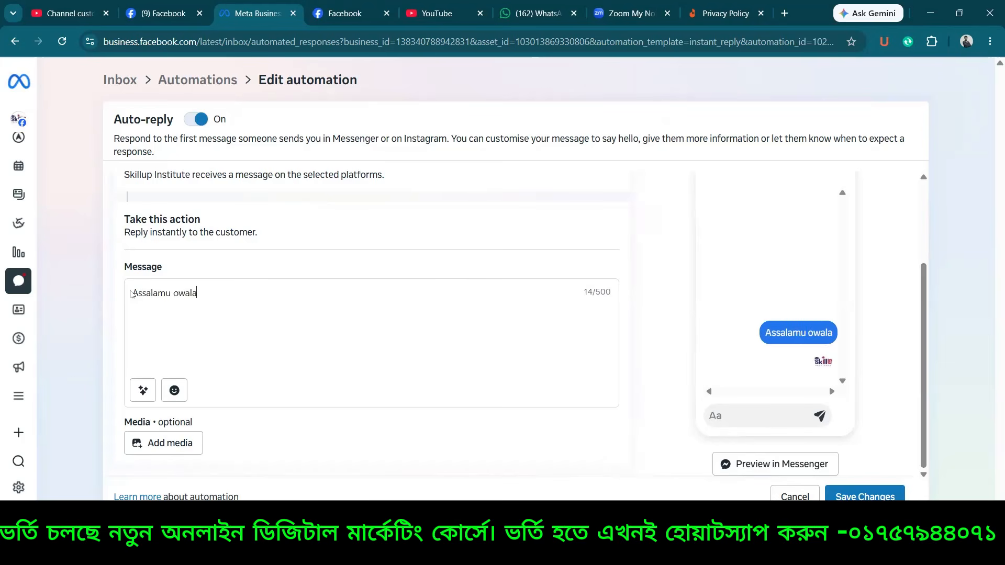
pyautogui.write('ikum,')
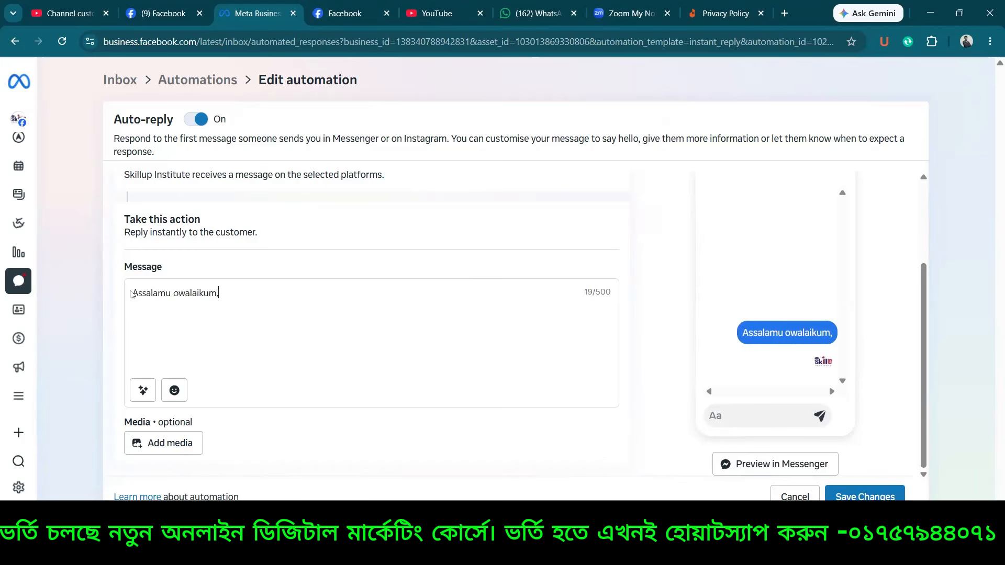
# - Below the greeting, after a blank line, add "olpo kichukhoner modhe apnar message er reply kora hobe... Thank you"
pyautogui.press('Return')
pyautogui.press('Return')
pyautogui.write('o')
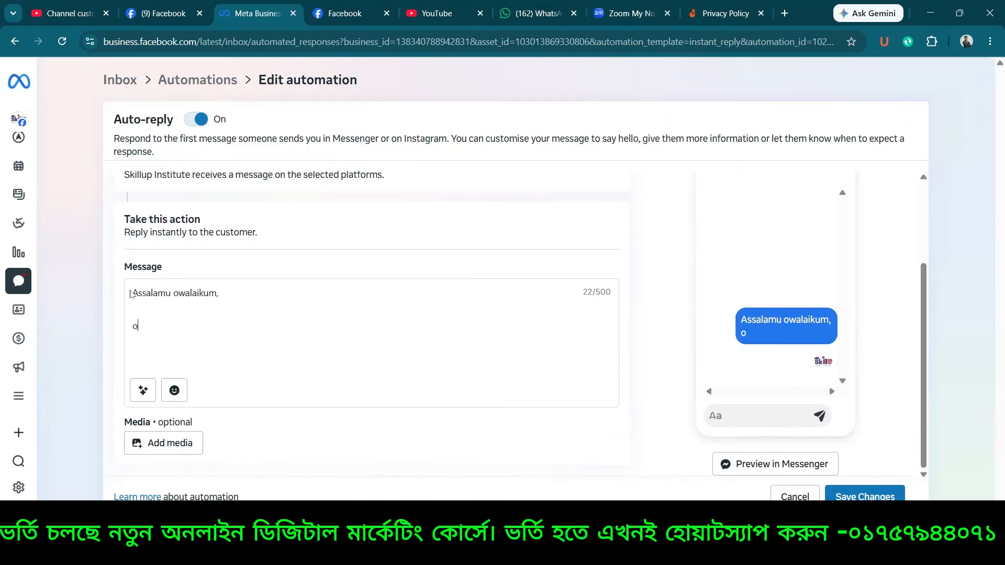
pyautogui.write('lpo kichukh')
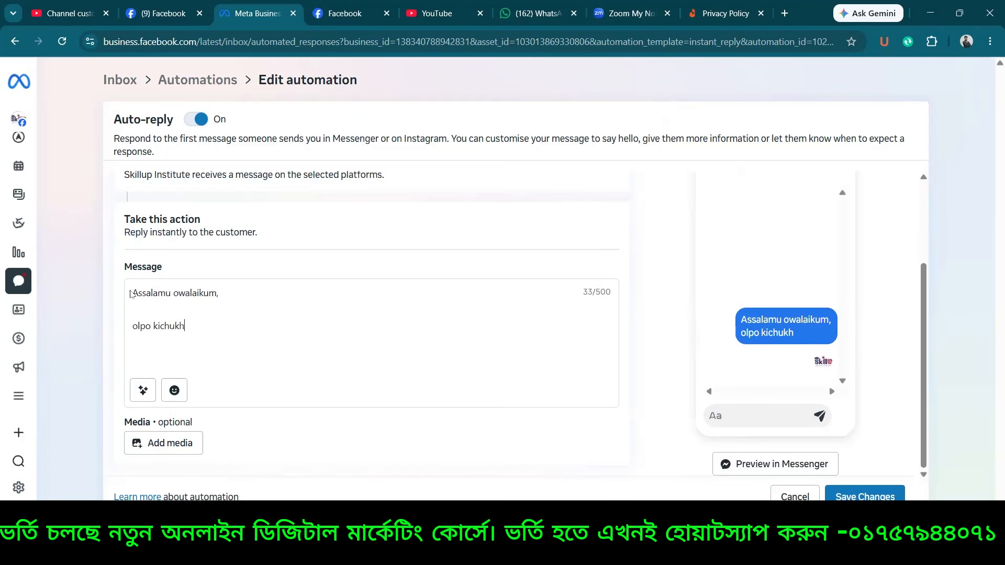
pyautogui.write('oner mod')
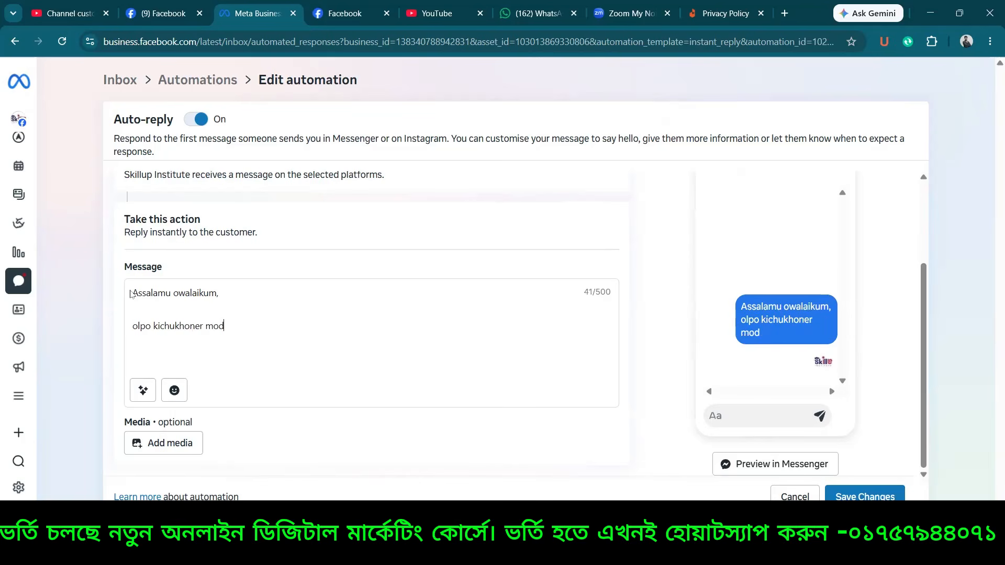
pyautogui.write('he apnar me')
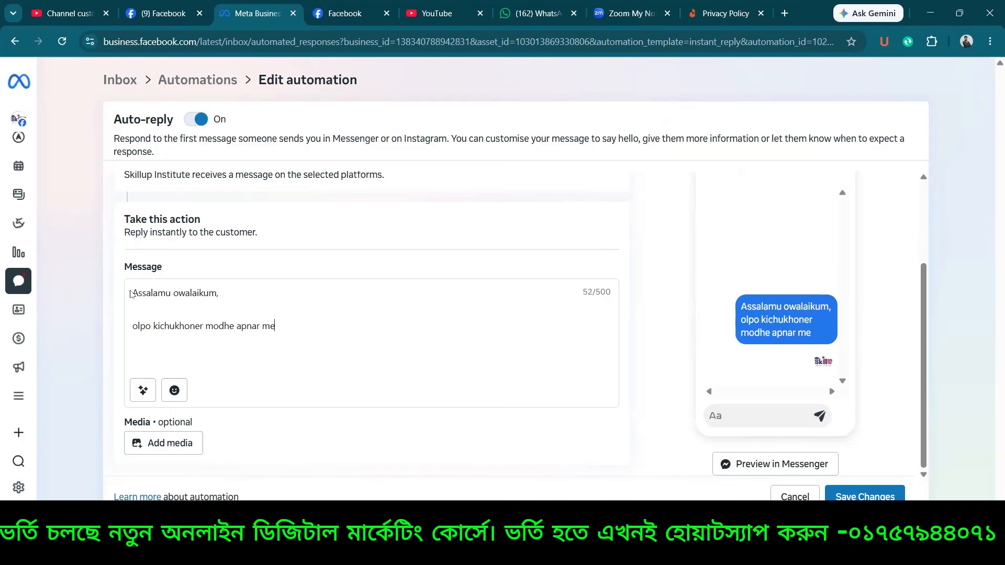
pyautogui.write('ssage er')
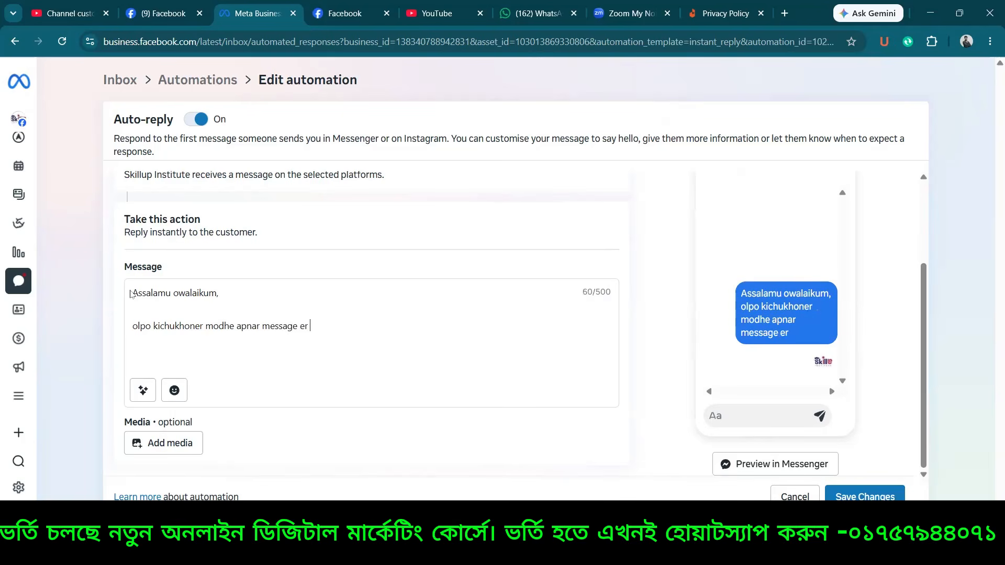
pyautogui.write(' reply kora hobe...')
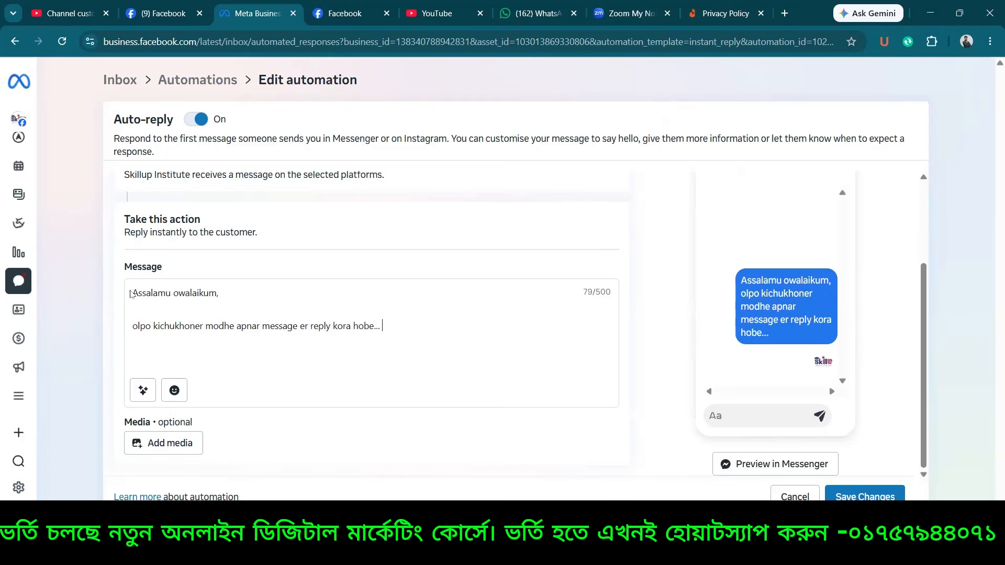
pyautogui.write(' Thank you')
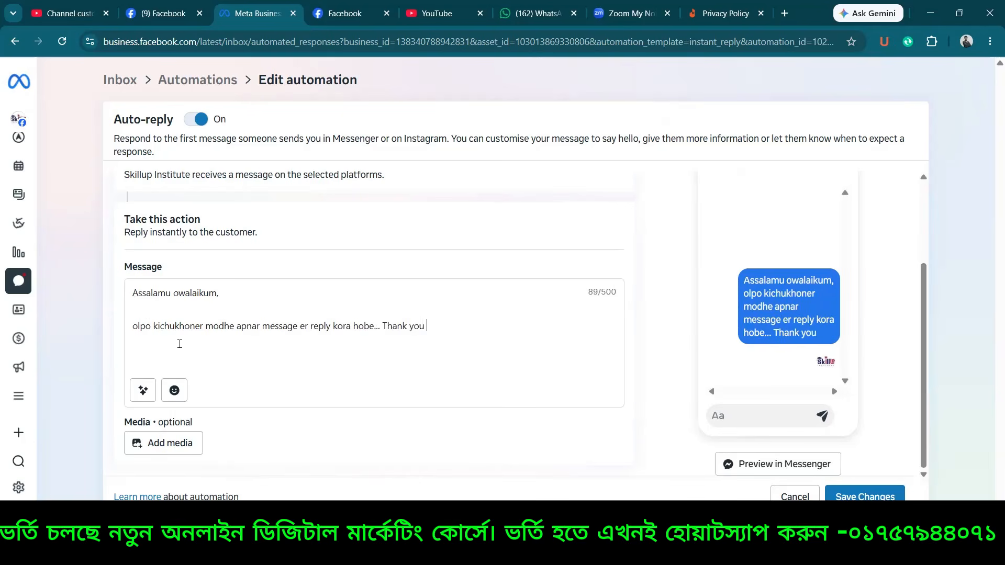
# - Add a tongue-out smiley emoji after "Thank you" in the auto-reply message
pyautogui.click(178, 391)
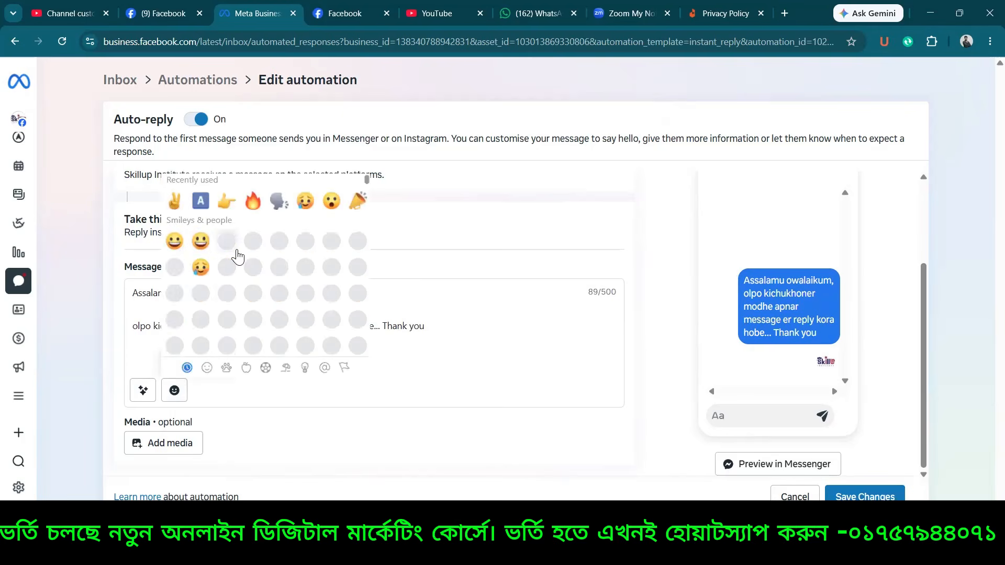
pyautogui.click(226, 319)
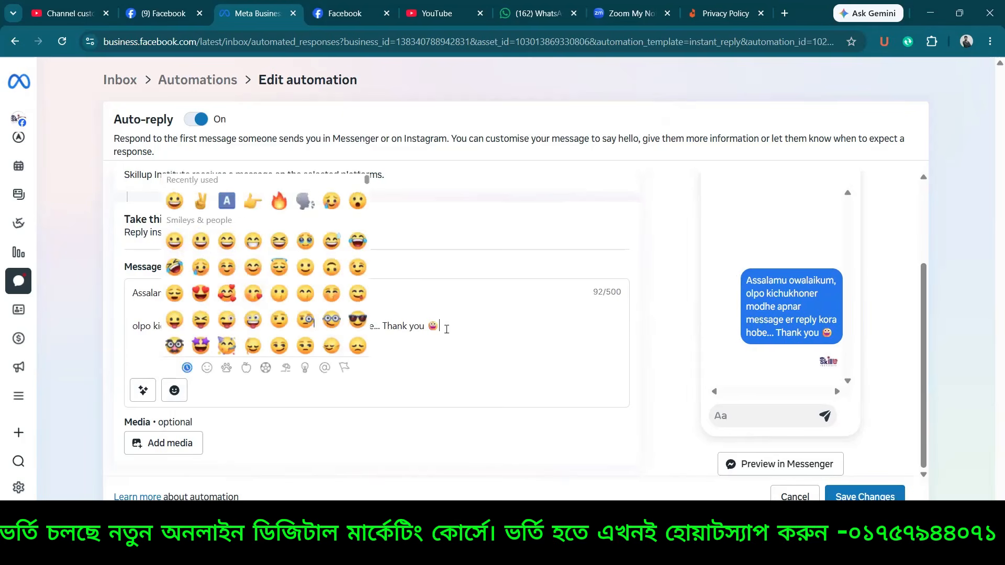
pyautogui.click(447, 329)
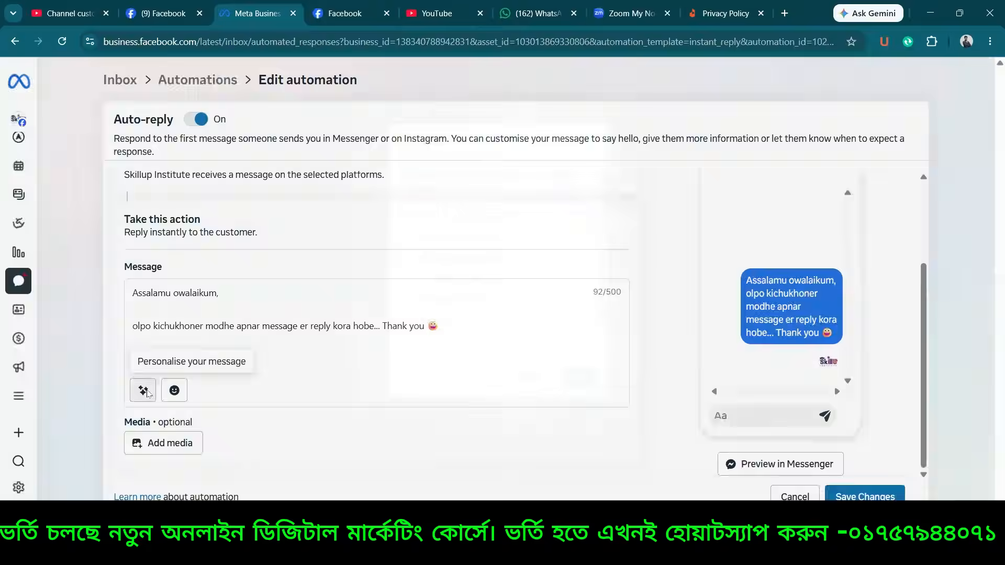
pyautogui.click(142, 391)
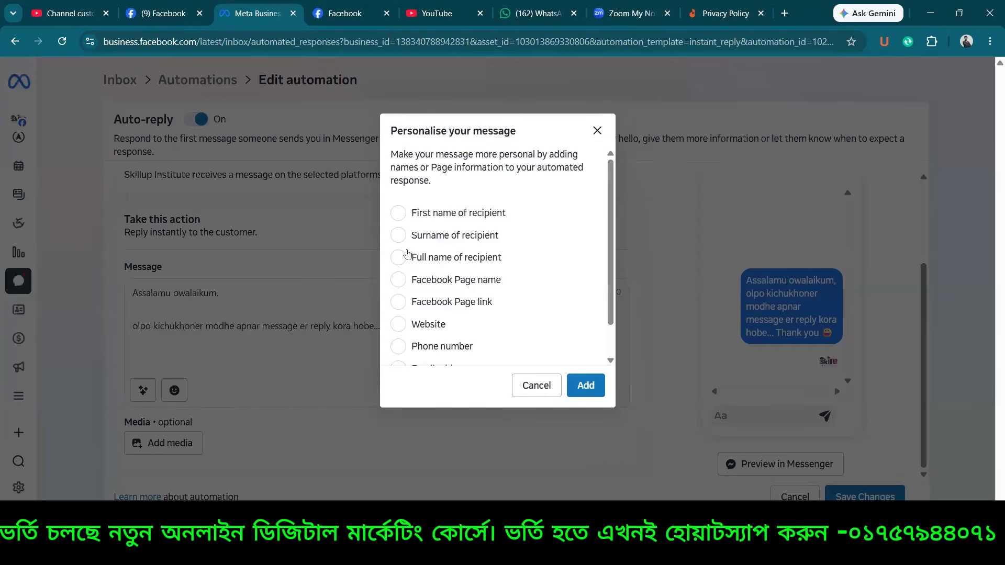
pyautogui.click(407, 217)
pyautogui.click(584, 385)
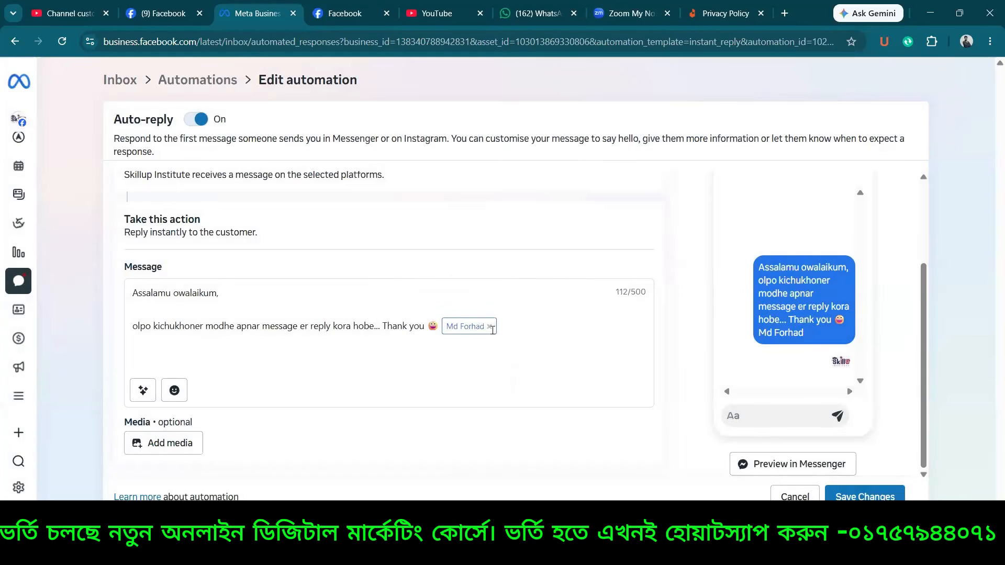
pyautogui.click(490, 328)
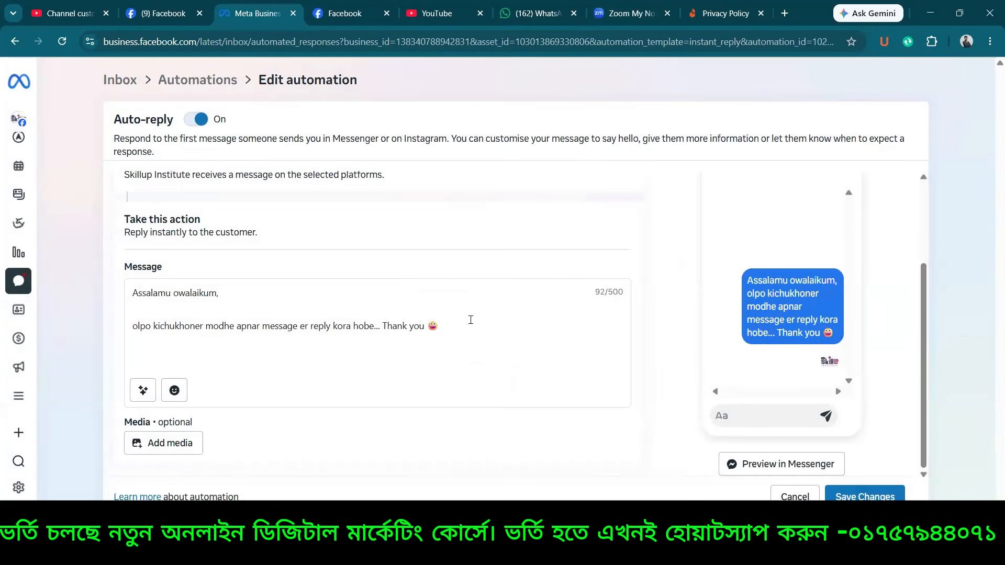
# - Insert the recipient's first name as a personalised field at the very start of the message, before the greeting
pyautogui.click(135, 296)
pyautogui.click(142, 390)
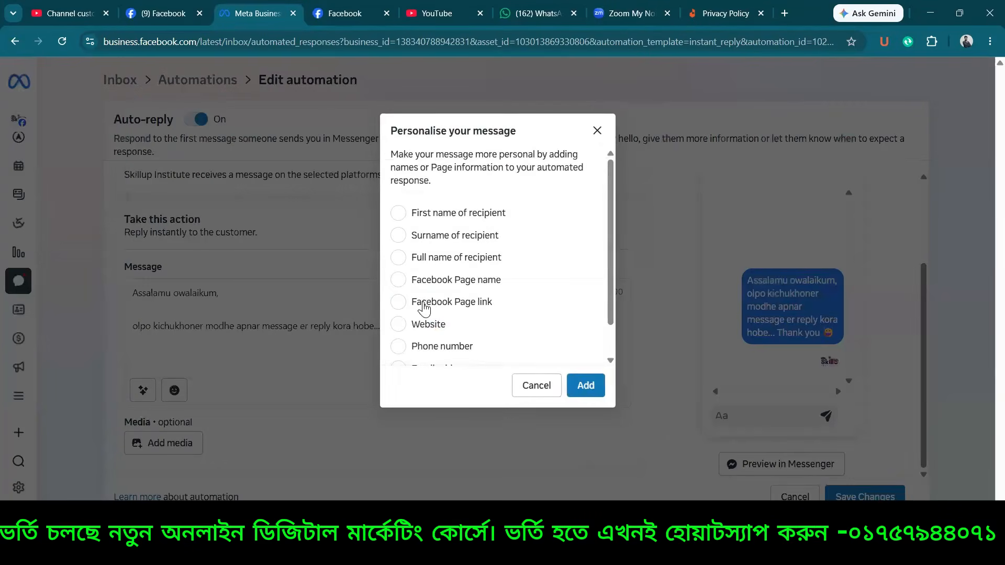
pyautogui.click(438, 219)
pyautogui.click(585, 386)
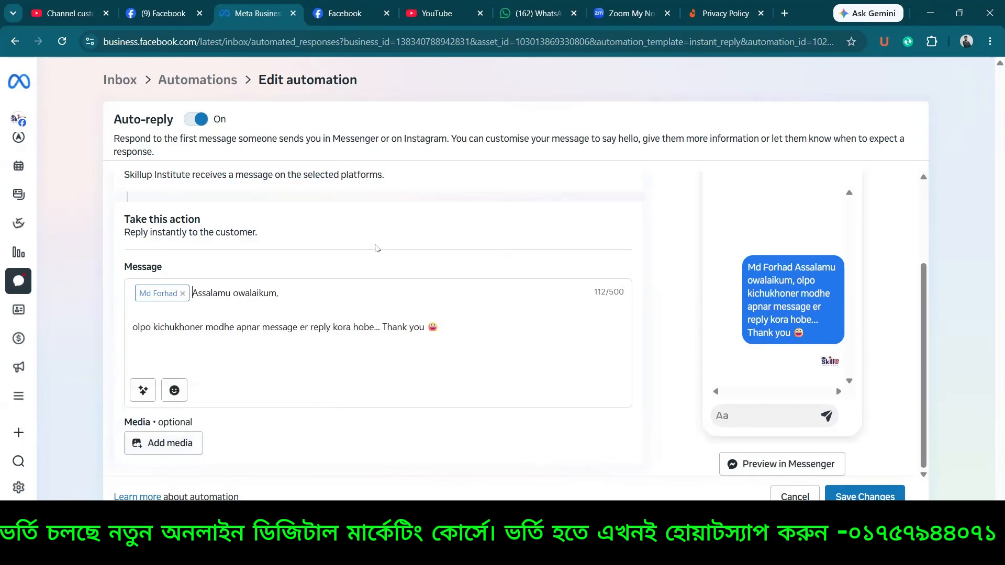
# - Review the auto-reply settings and save the changes to the automation
pyautogui.scroll(2, 375, 247)
pyautogui.scroll(-2, 258, 336)
pyautogui.click(861, 497)
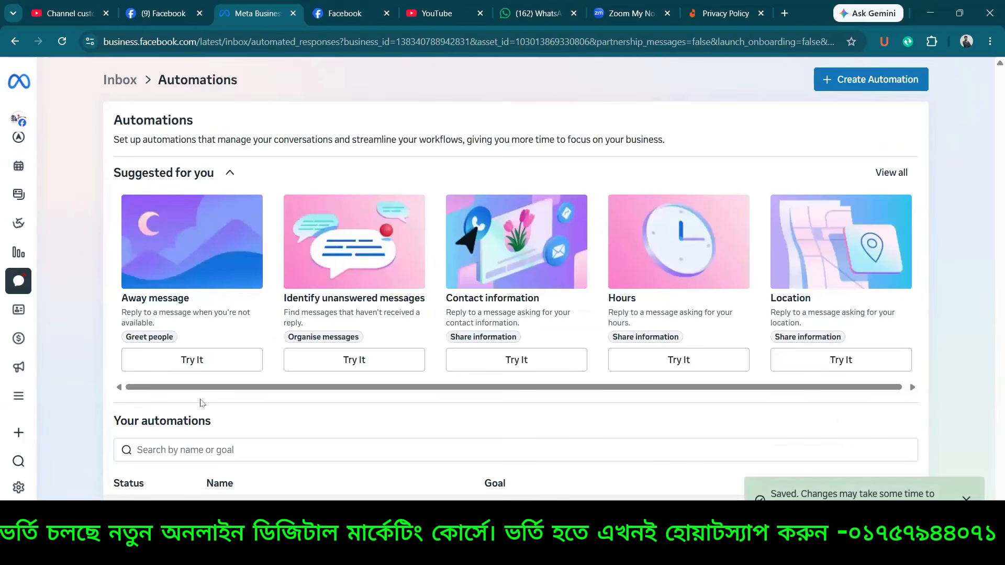
# - Check the list of existing automations, reload the page and check the list again
pyautogui.scroll(-3, 188, 384)
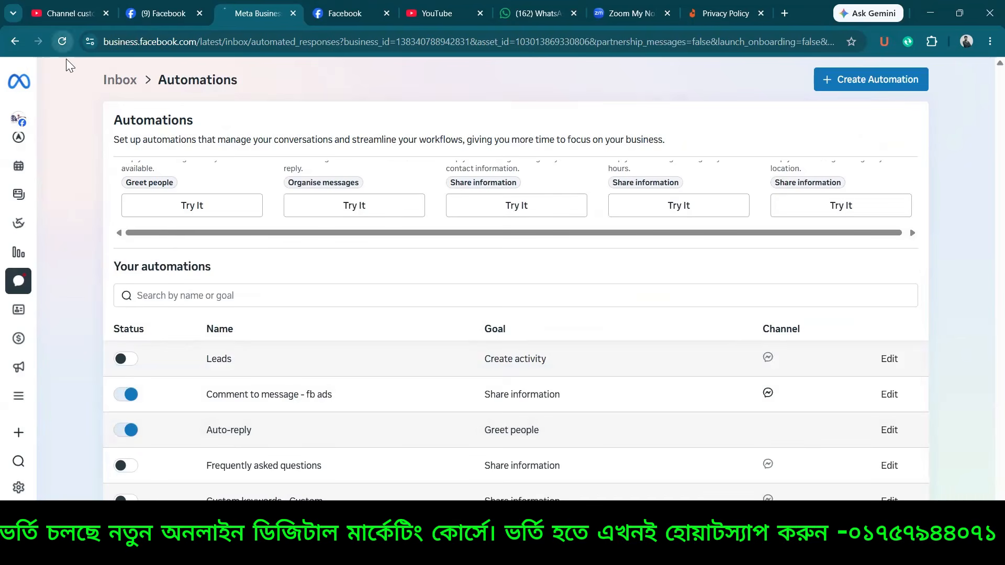
pyautogui.click(62, 41)
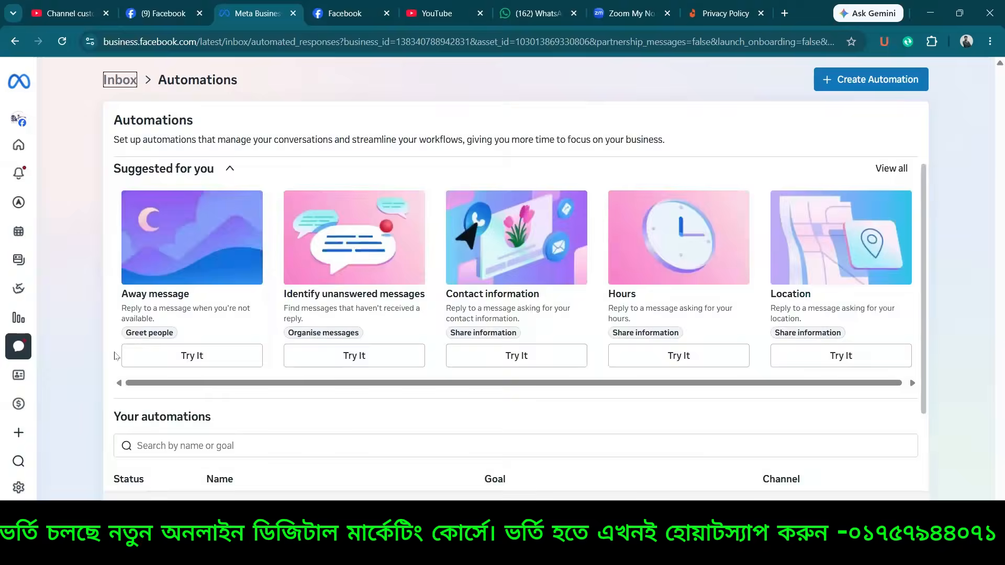
pyautogui.scroll(-3, 130, 387)
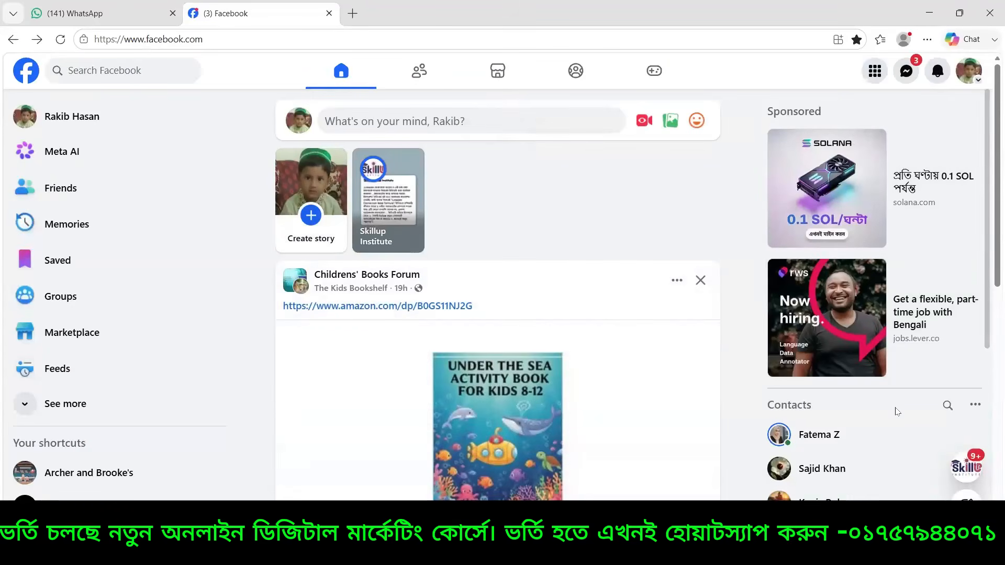
# - Switch to the Facebook home page of the other account, open the Skillup Institute chat and briefly view its chat settings
pyautogui.click(967, 468)
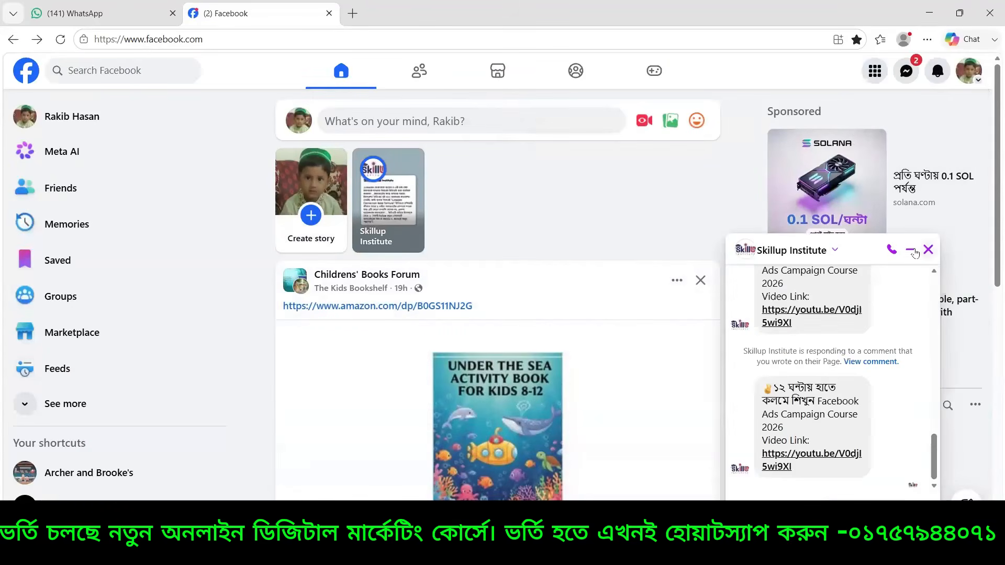
pyautogui.click(799, 251)
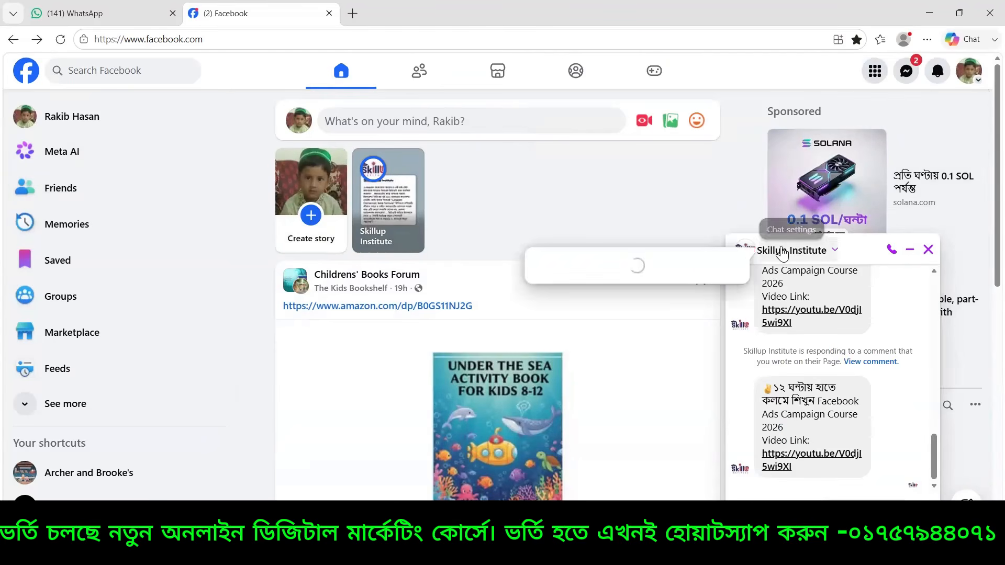
pyautogui.click(760, 100)
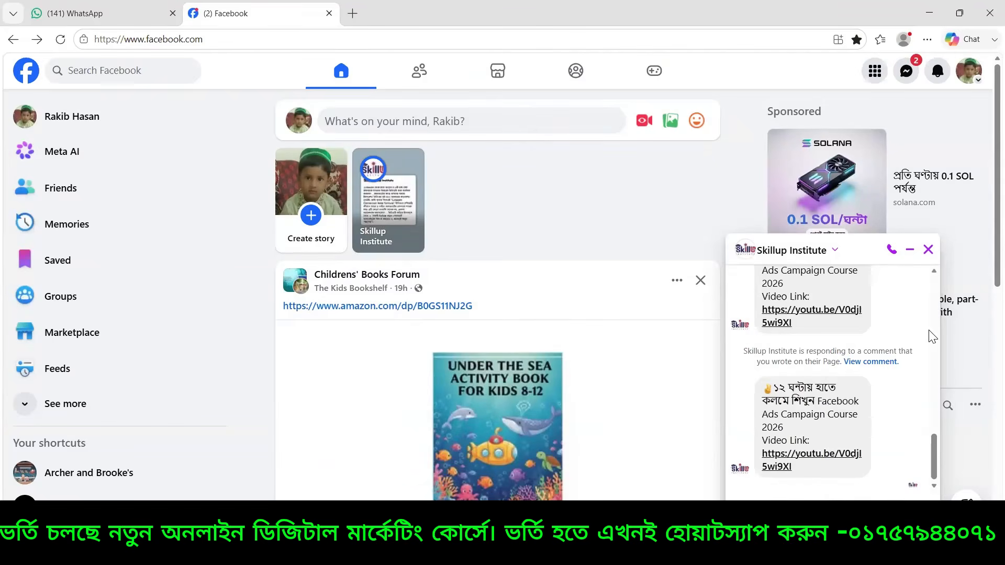
# - Close the Skillup Institute chat, then find the Skillup Institute page through the recent Facebook searches and open it
pyautogui.click(928, 250)
pyautogui.click(960, 81)
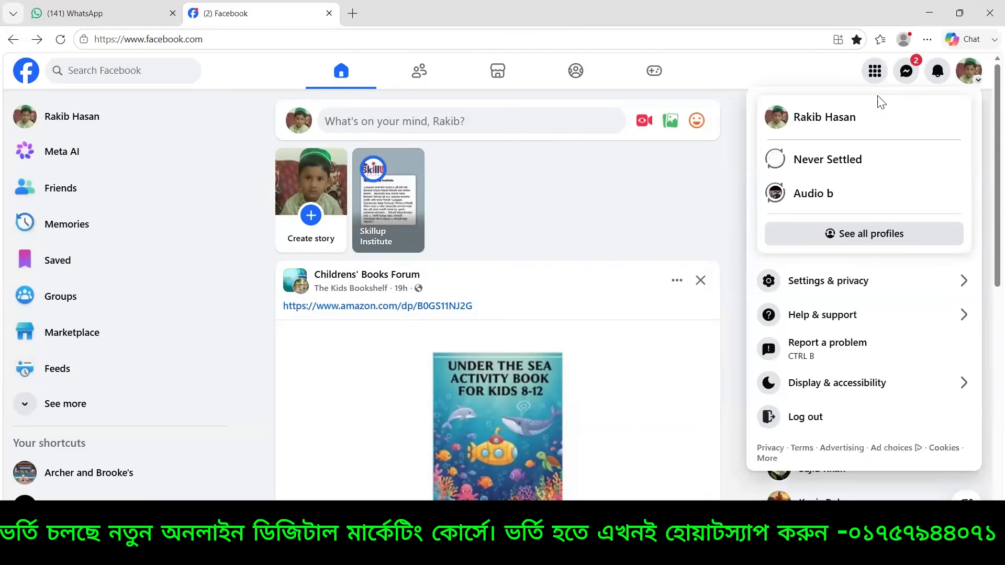
pyautogui.click(764, 78)
pyautogui.click(150, 78)
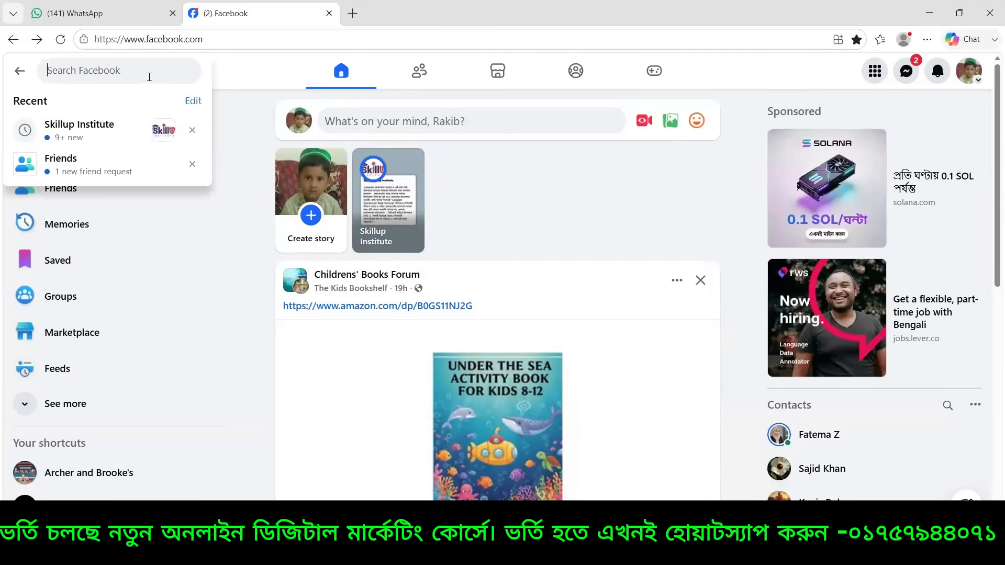
pyautogui.click(108, 137)
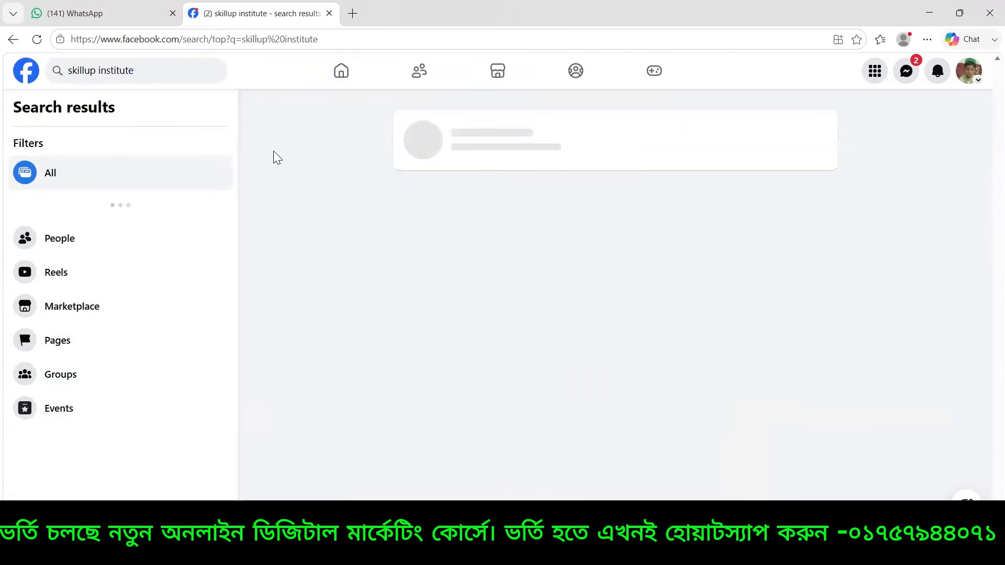
pyautogui.click(508, 135)
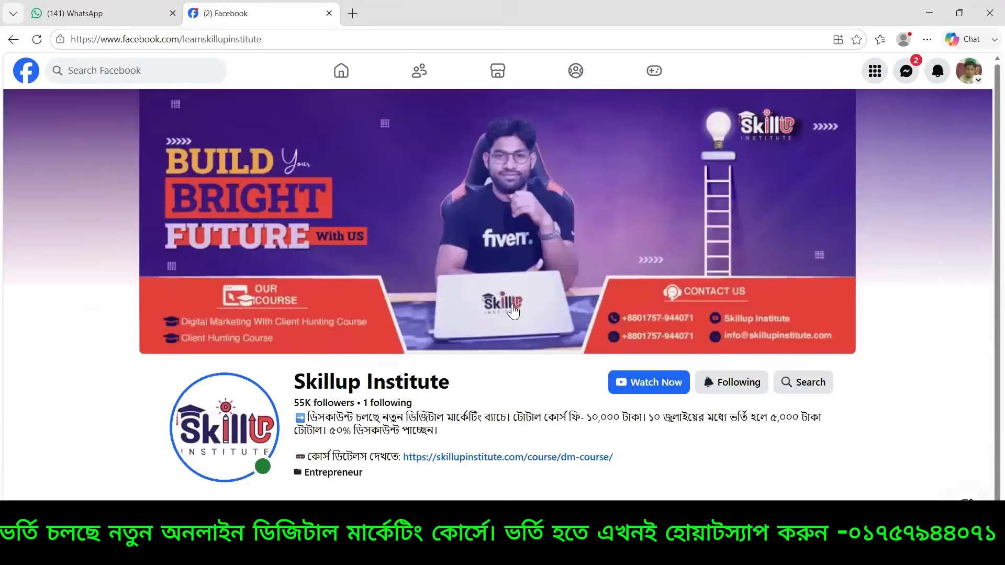
# - Look through the Skillup Institute page and its additional options for a way to message the page
pyautogui.scroll(-3, 576, 345)
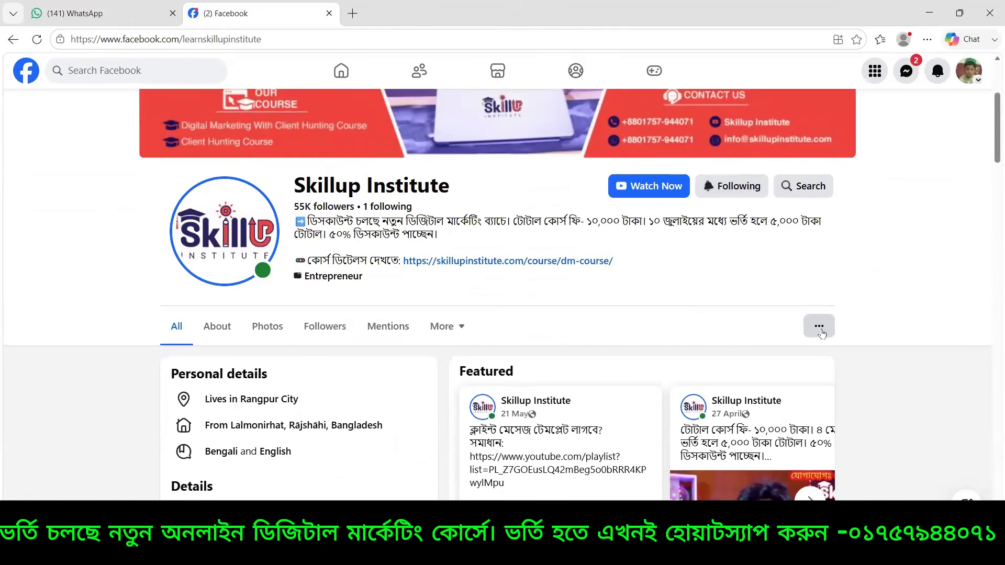
pyautogui.scroll(-5, 789, 288)
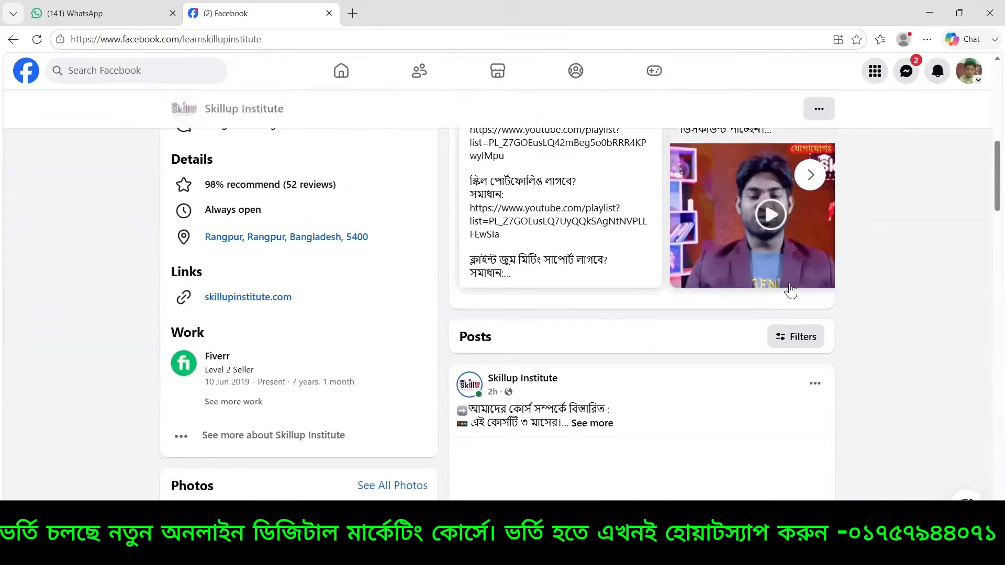
pyautogui.scroll(5, 790, 288)
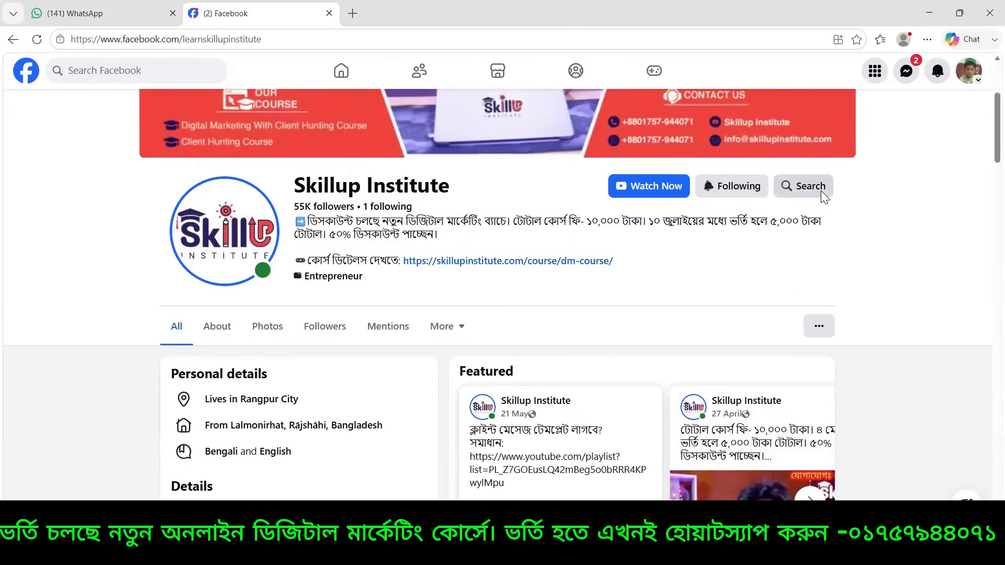
pyautogui.scroll(3, 621, 201)
pyautogui.scroll(-3, 621, 202)
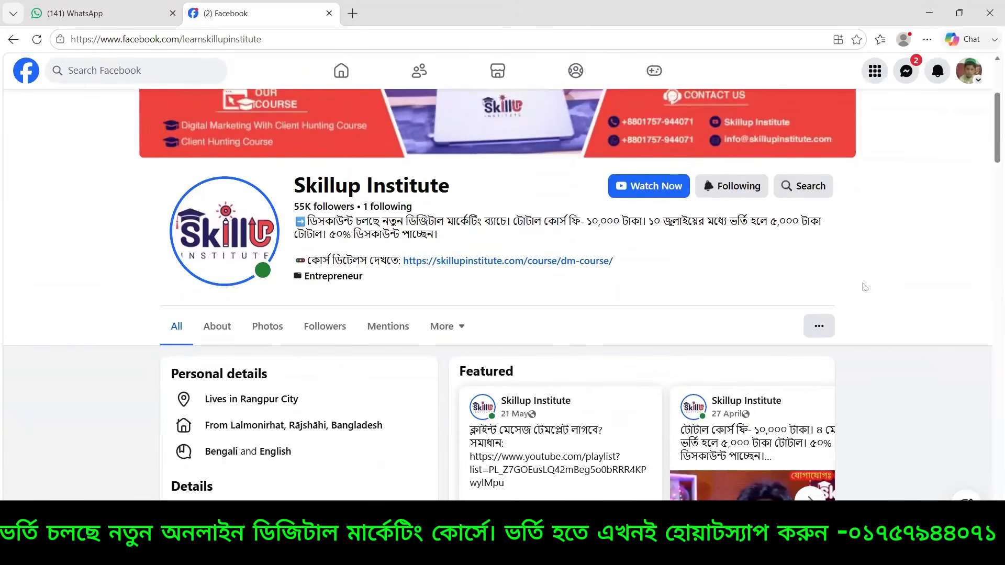
pyautogui.click(822, 326)
pyautogui.click(907, 291)
# - Send "Hi" in the existing Skillup Institute Messenger conversation to test the auto-reply, and close the chat
pyautogui.click(906, 70)
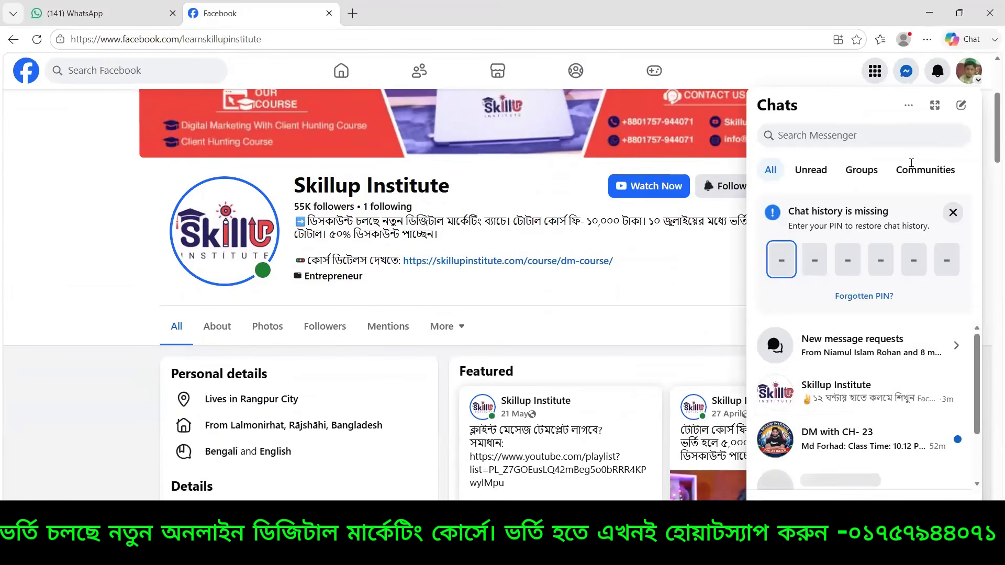
pyautogui.click(838, 391)
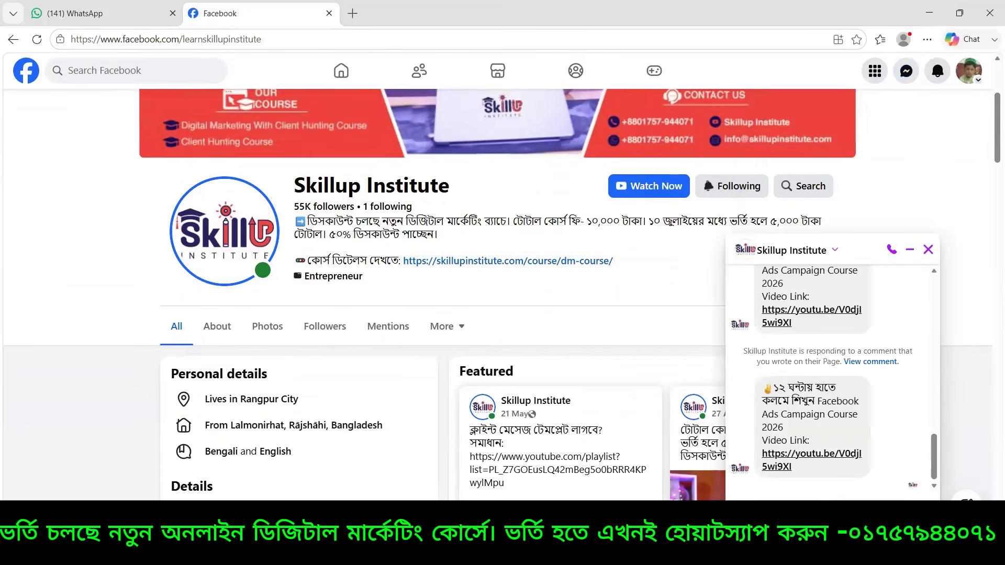
pyautogui.press('Return')
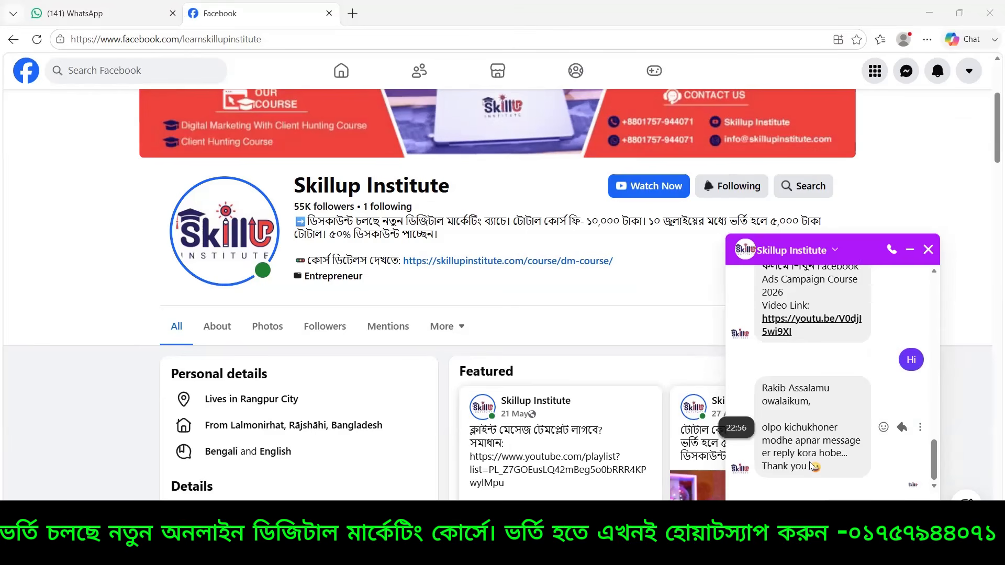
pyautogui.click(928, 250)
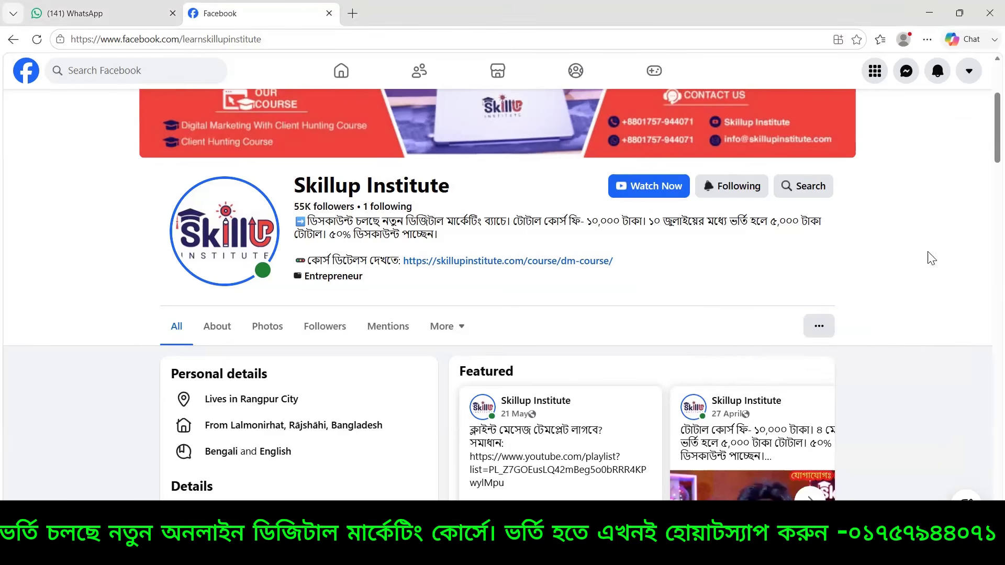